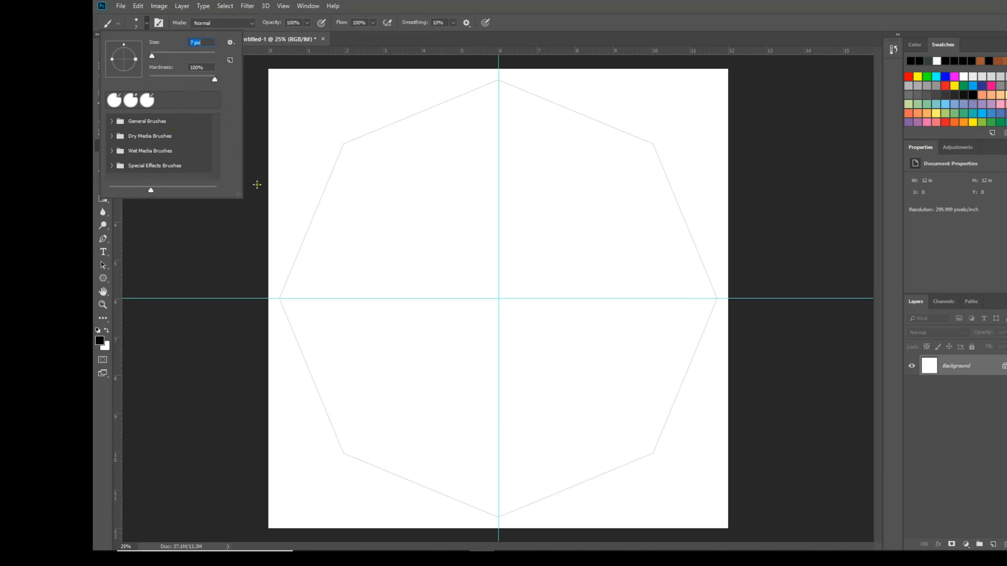
Step: Paint two straight black diagonals with the 7 px brush, joining opposite octagon corners through the centre
click(331, 64)
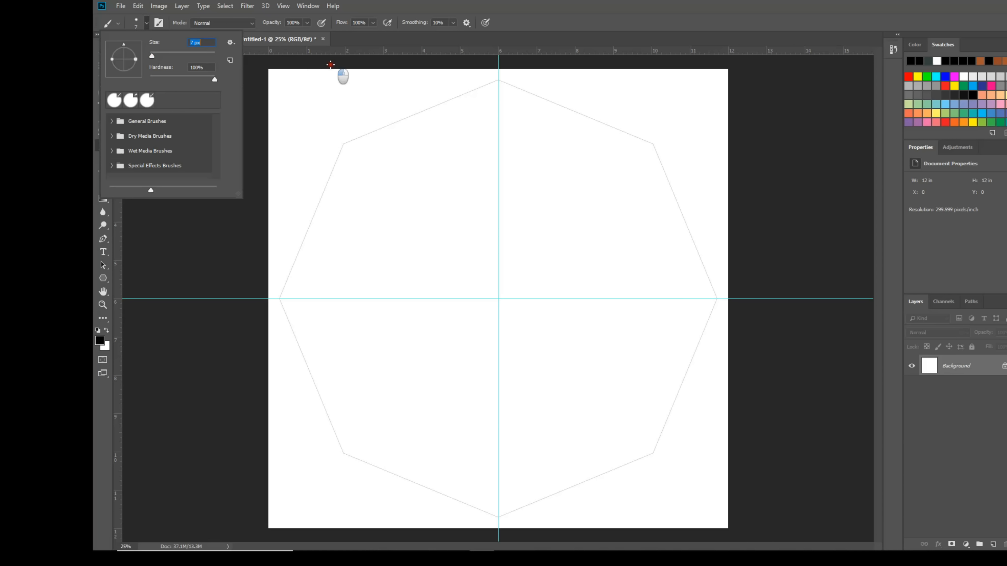
click(352, 139)
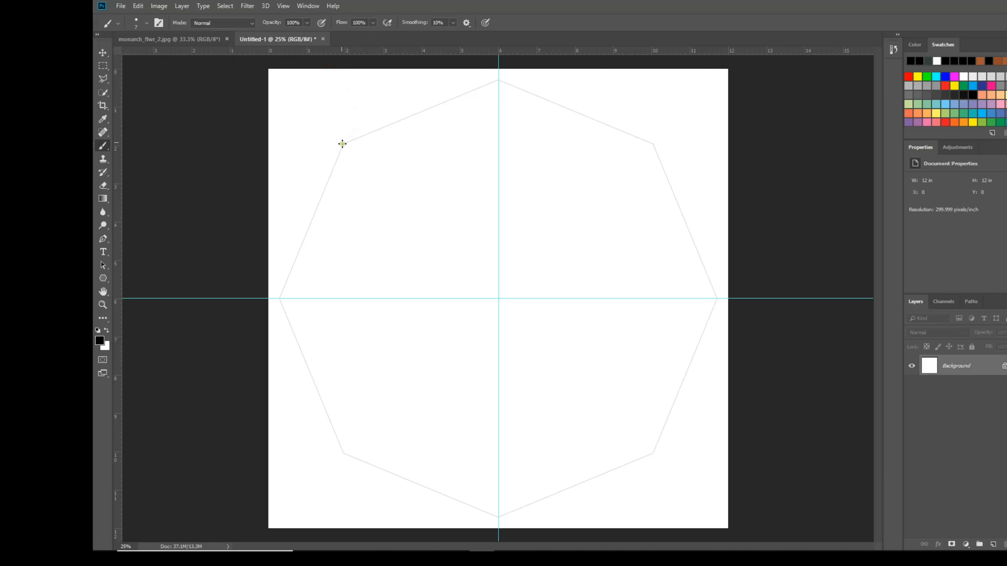
click(343, 143)
shift+click(652, 453)
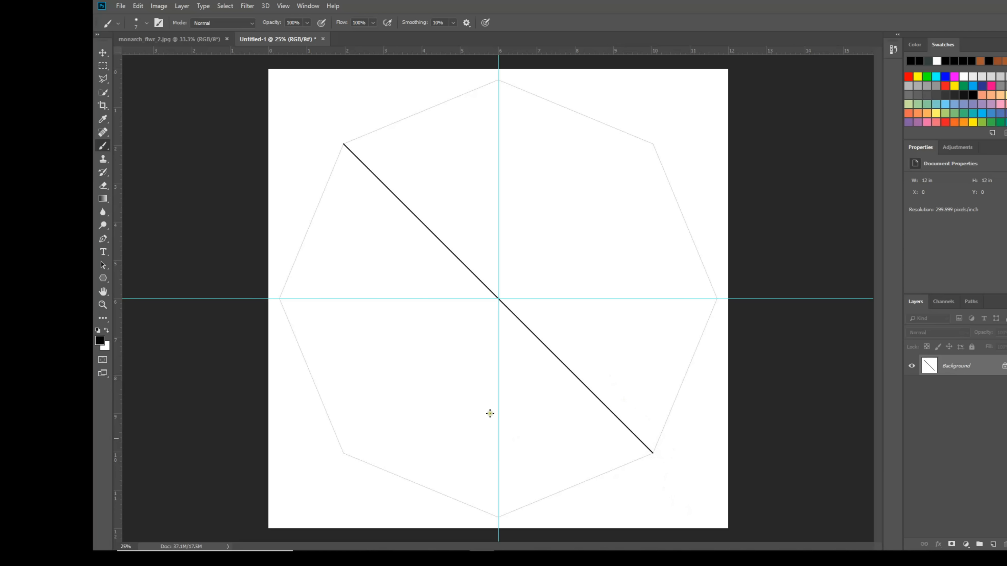
click(342, 452)
shift+click(652, 144)
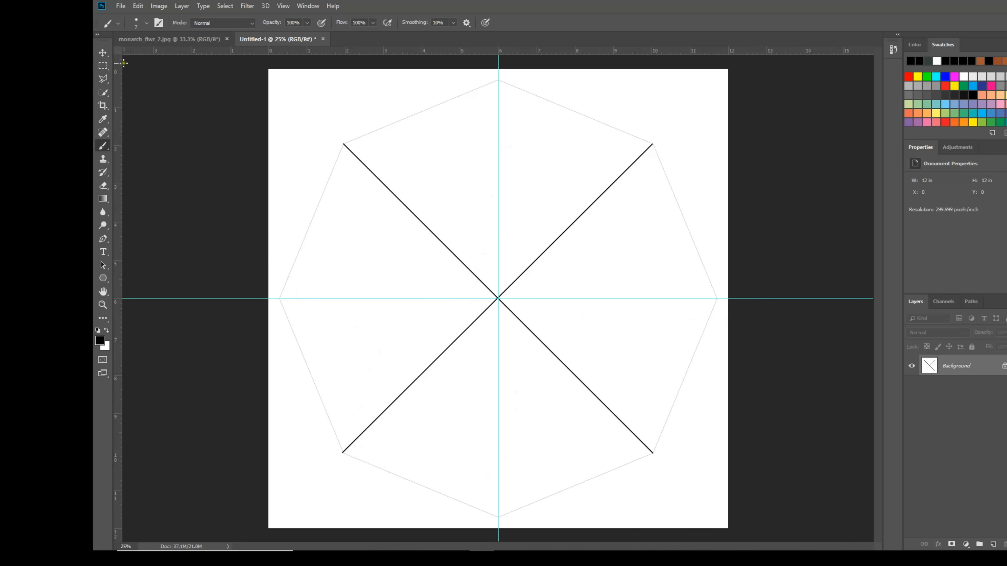
Step: In monarch_flwr_2.jpg, select a downward-pointing triangle around the butterfly and flower with the Polygonal Lasso, from the photo's upper edge to the stem
click(167, 39)
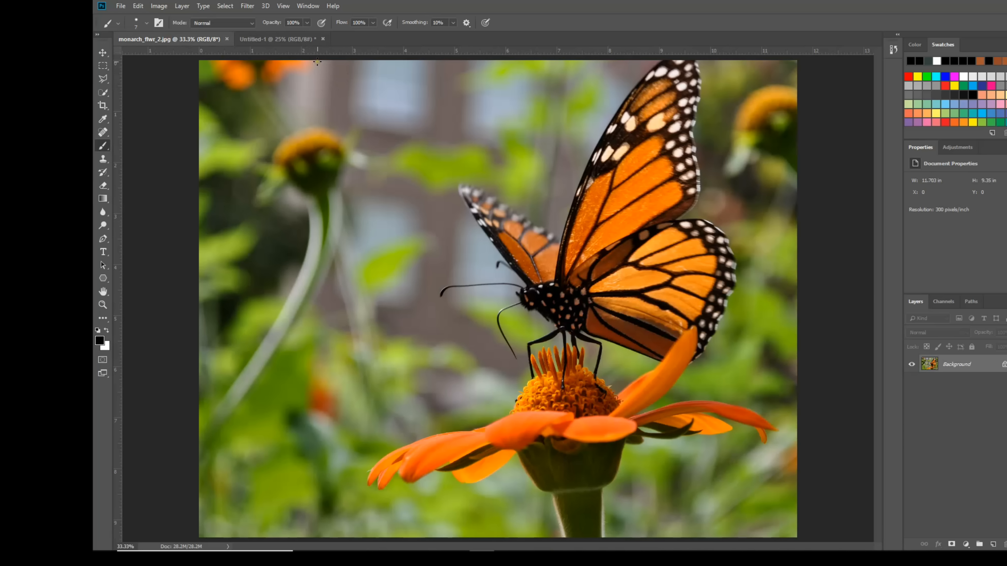
click(102, 79)
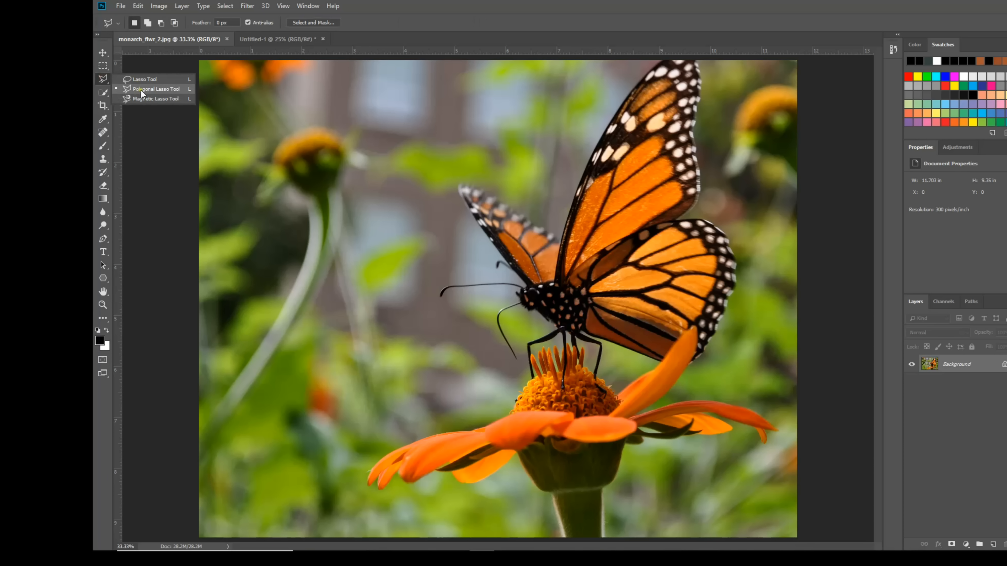
click(141, 90)
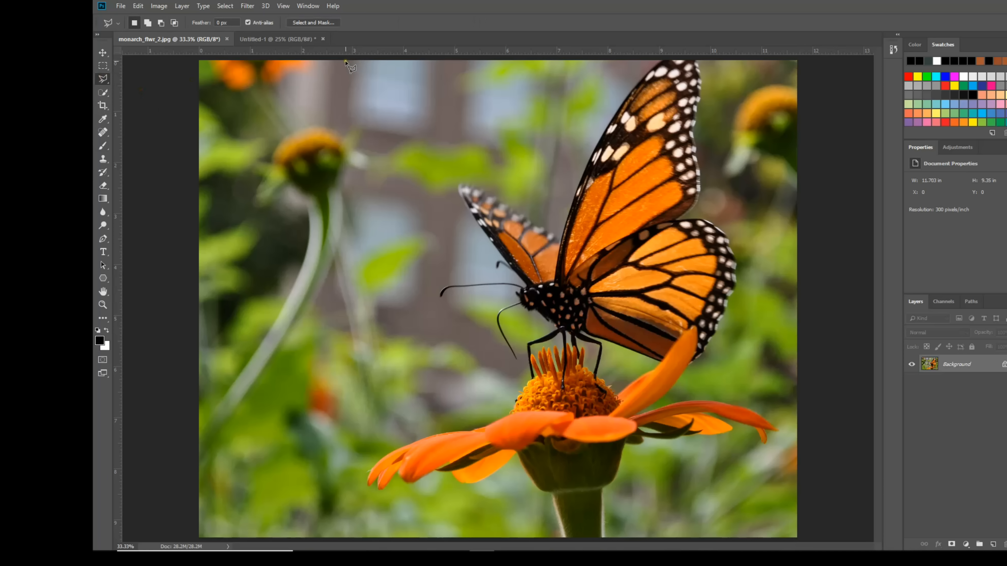
click(337, 62)
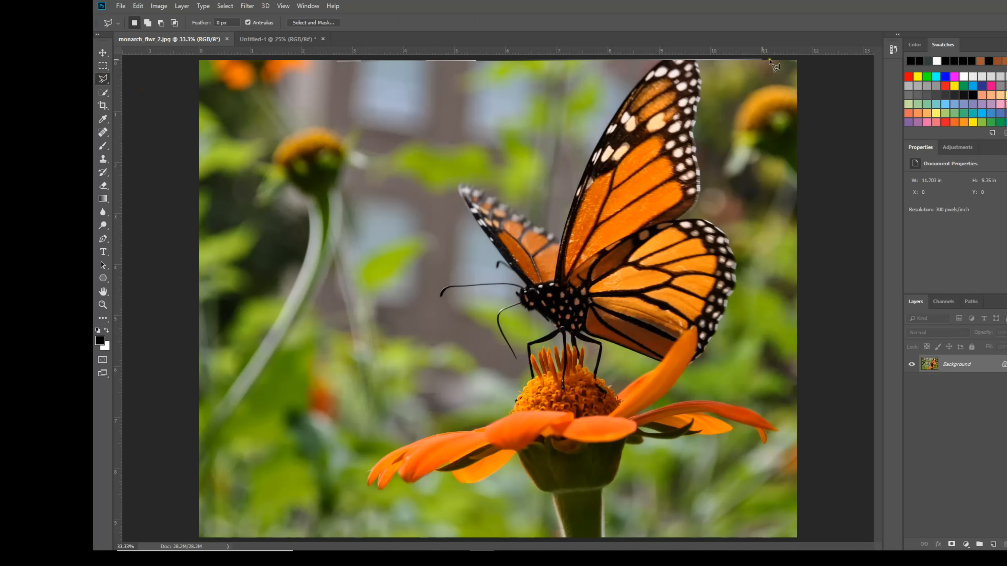
click(787, 64)
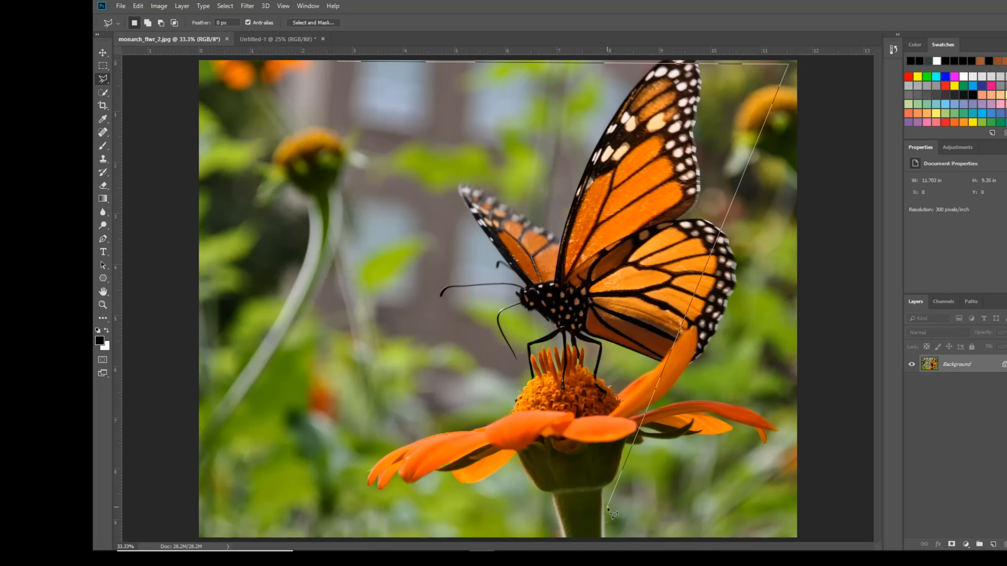
click(614, 522)
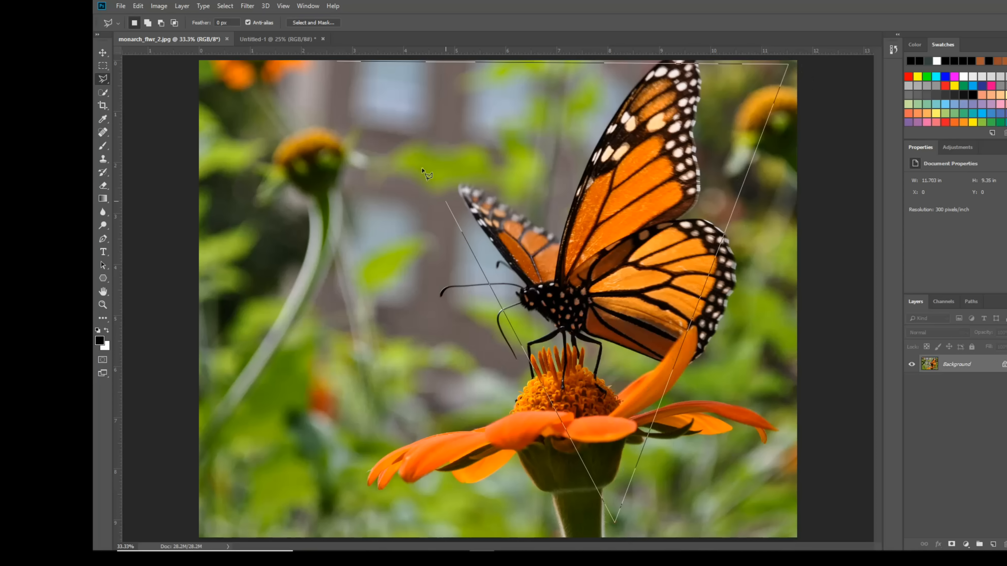
click(336, 64)
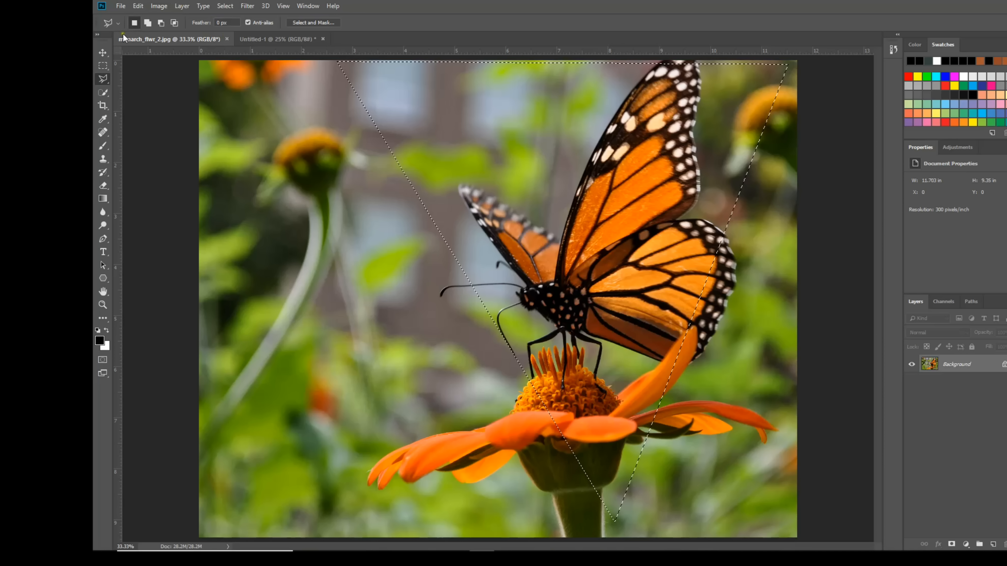
Step: Float the photo window, move the selected triangle into the Untitled-1 document and minimize the photo
click(102, 52)
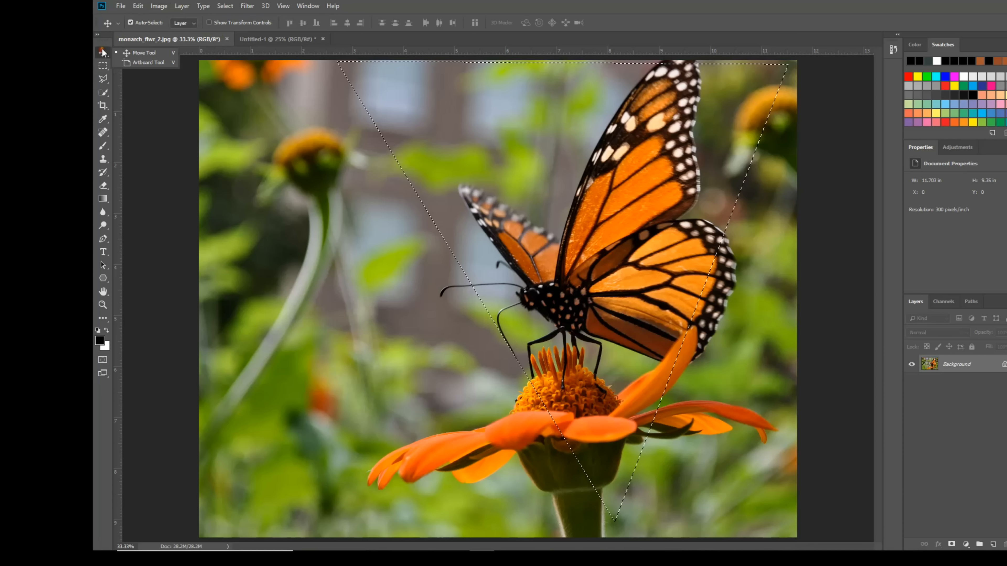
click(163, 74)
drag(164, 39, 136, 375)
drag(408, 466, 420, 264)
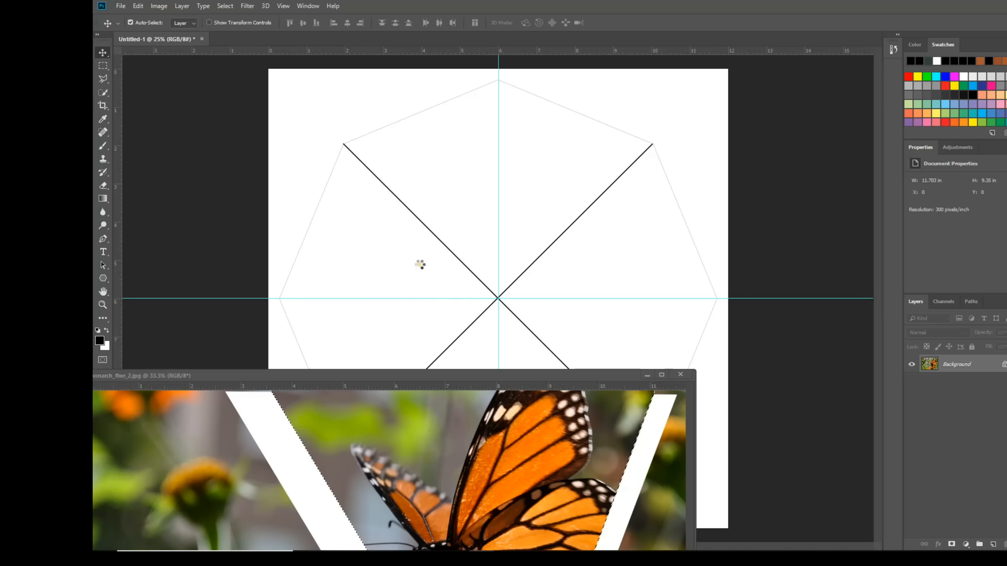
click(649, 374)
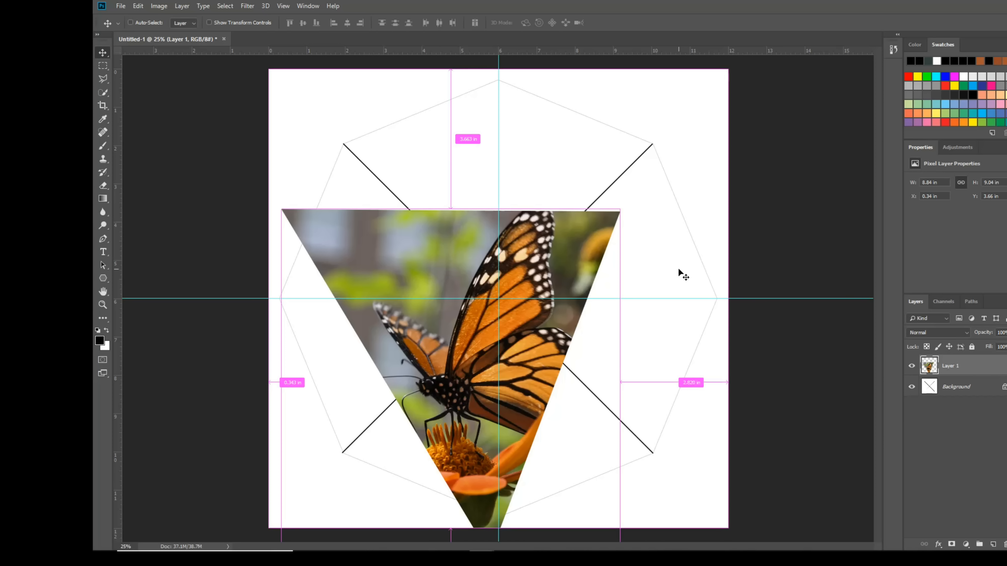
Step: Scale the butterfly triangle to about 63%, rotate it about -59° and place its tip at the octagon's centre with one edge along the horizontal guide
key(ctrl+t)
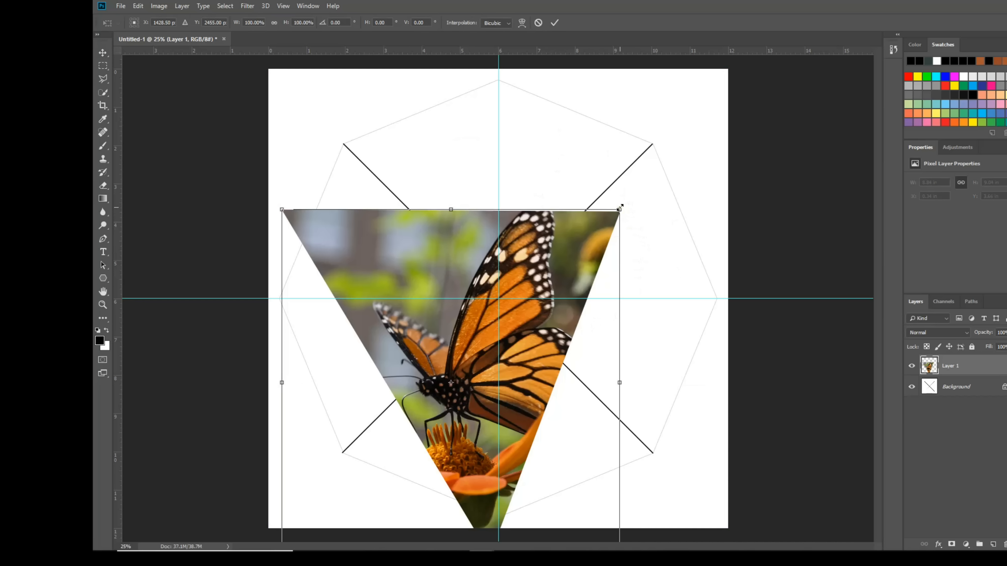
drag(619, 208, 495, 365)
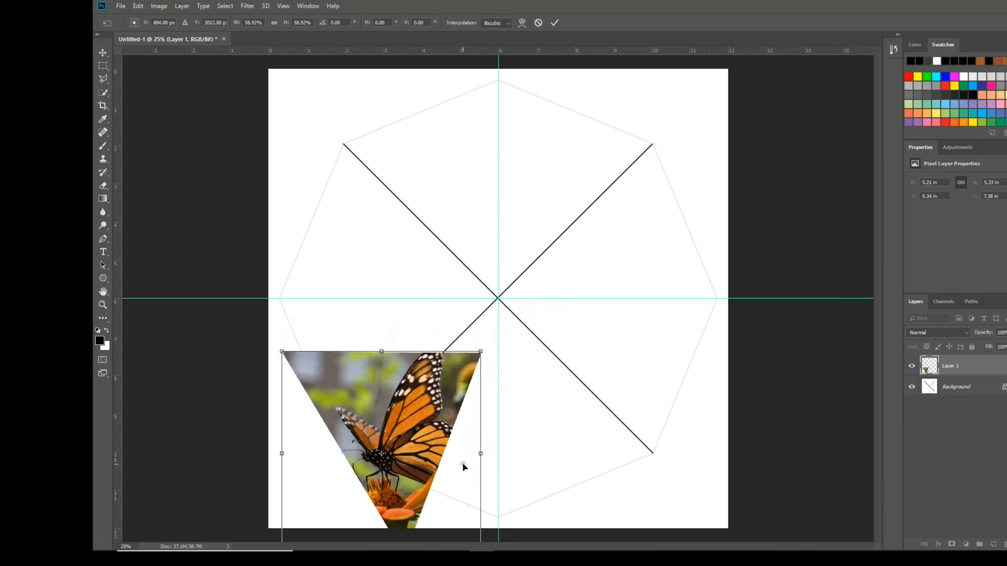
drag(454, 476, 423, 281)
drag(450, 378, 531, 227)
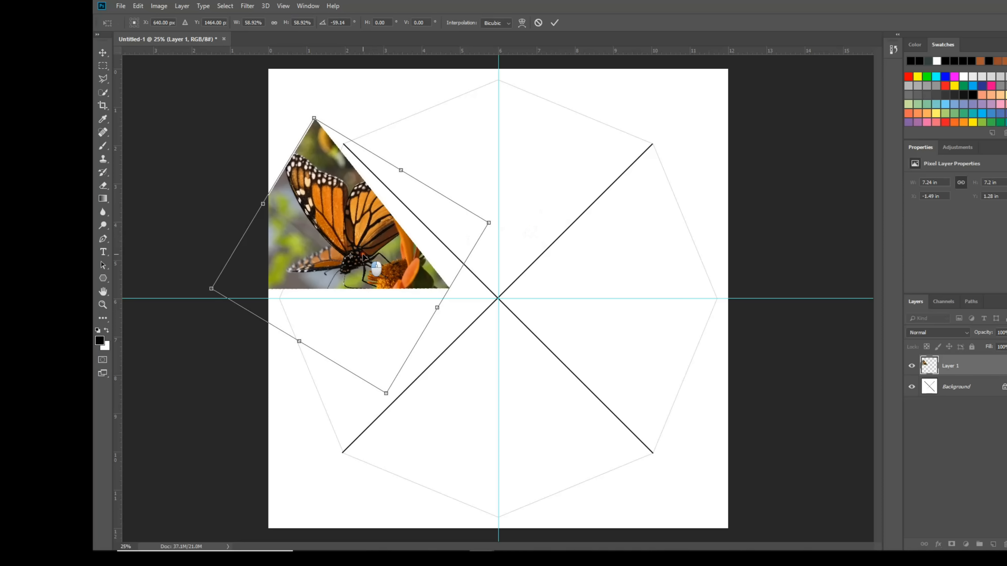
drag(364, 256, 411, 265)
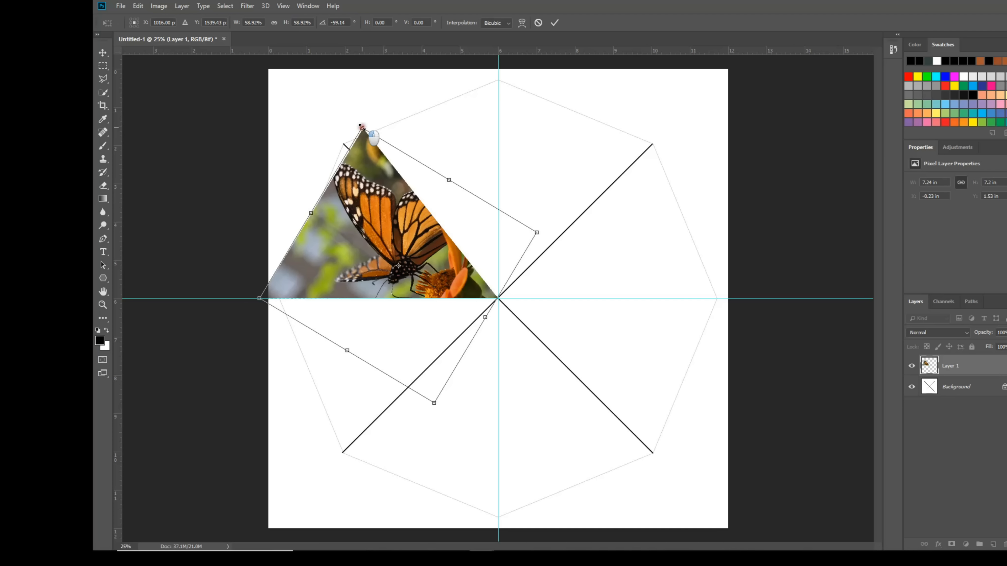
drag(361, 127, 351, 108)
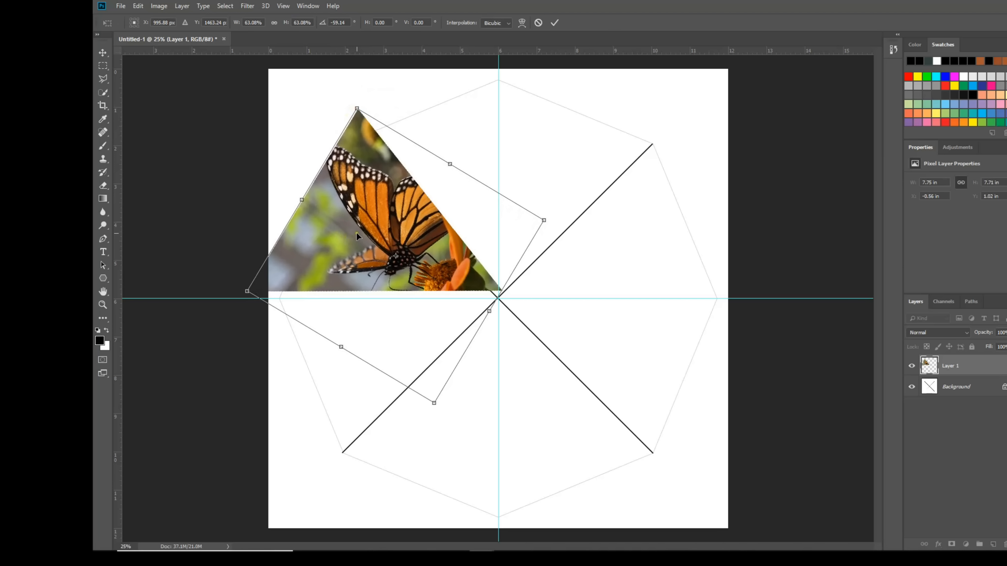
mouse_move(368, 239)
mouse_down()
mouse_move(349, 246)
mouse_move(364, 247)
mouse_up()
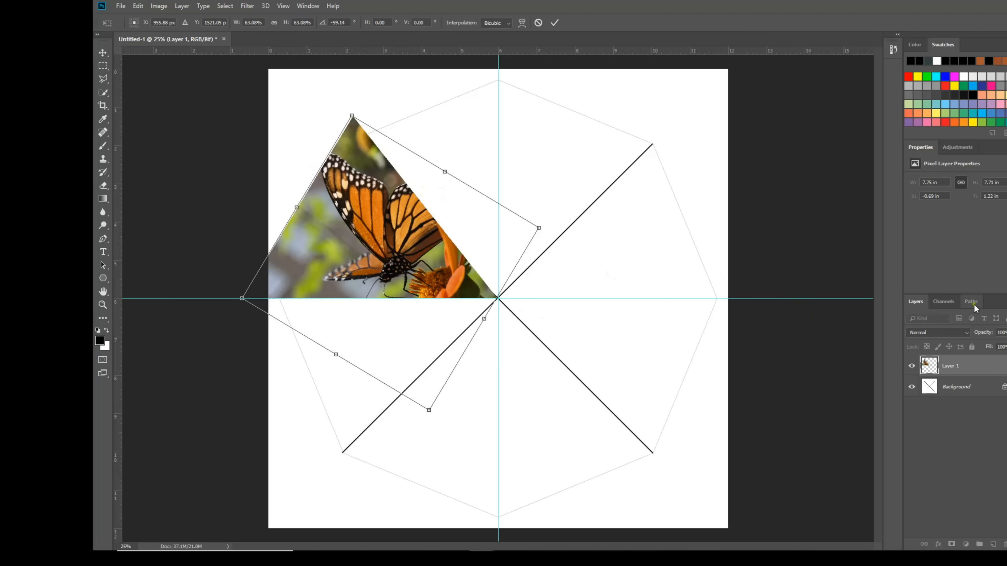
key(Return)
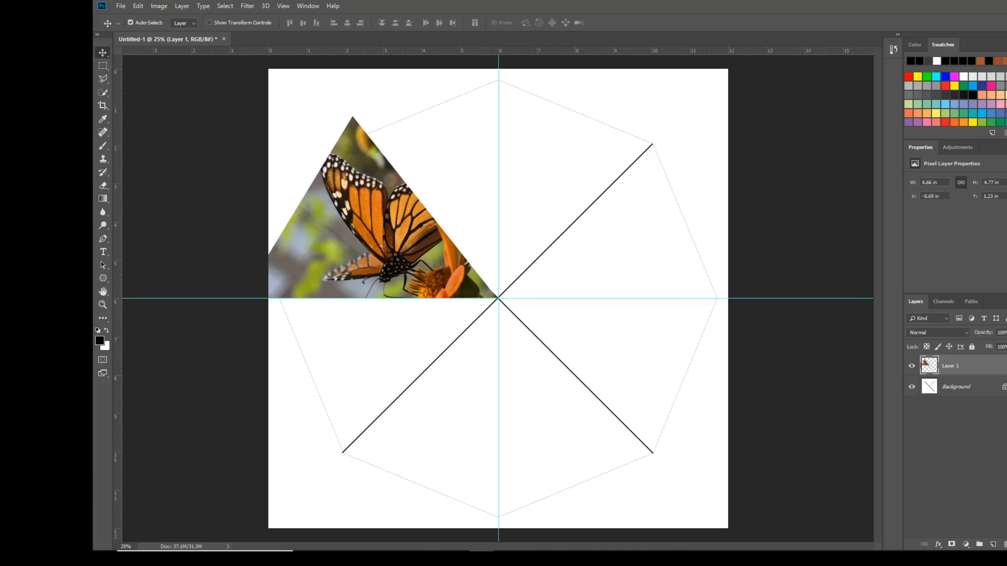
Step: Lower the butterfly layer's opacity to 54%
click(1005, 332)
drag(1004, 345, 996, 347)
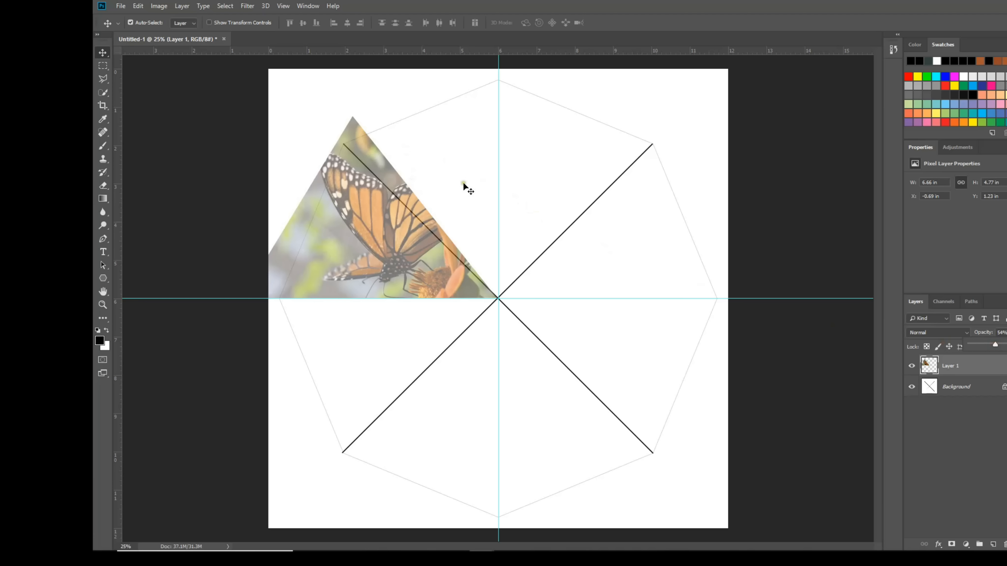
Step: Outline the photo area outside the octagon wedge with the Polygonal Lasso, erase it along the diagonal and outer edge, and deselect
click(102, 79)
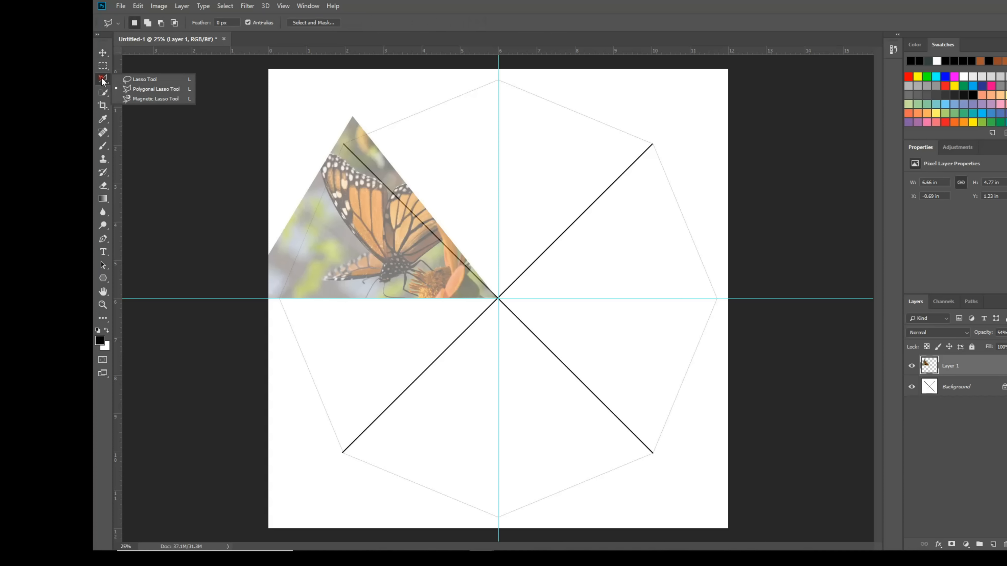
click(134, 89)
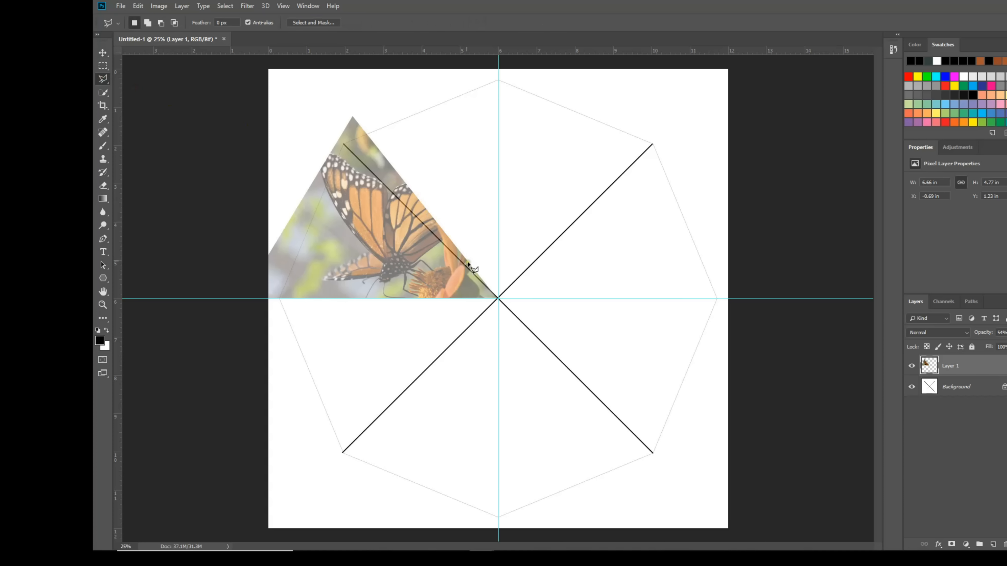
click(498, 298)
click(343, 145)
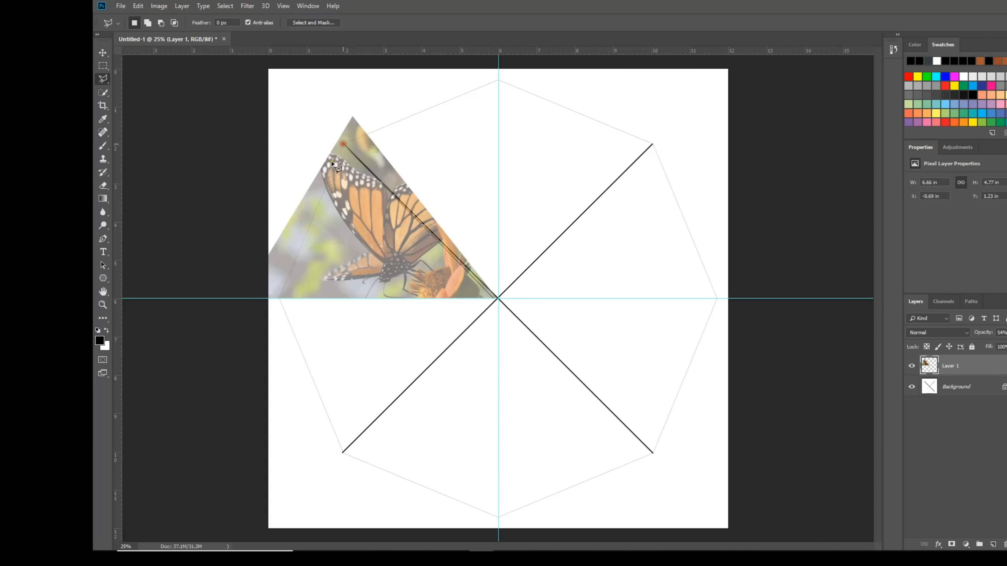
click(280, 298)
click(216, 316)
click(219, 218)
click(325, 75)
click(420, 139)
click(475, 235)
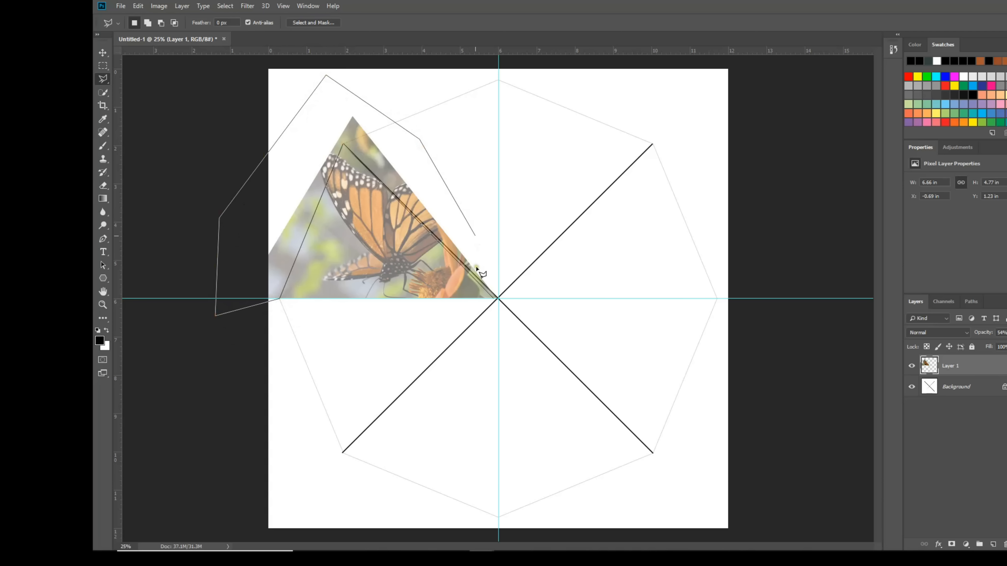
click(498, 298)
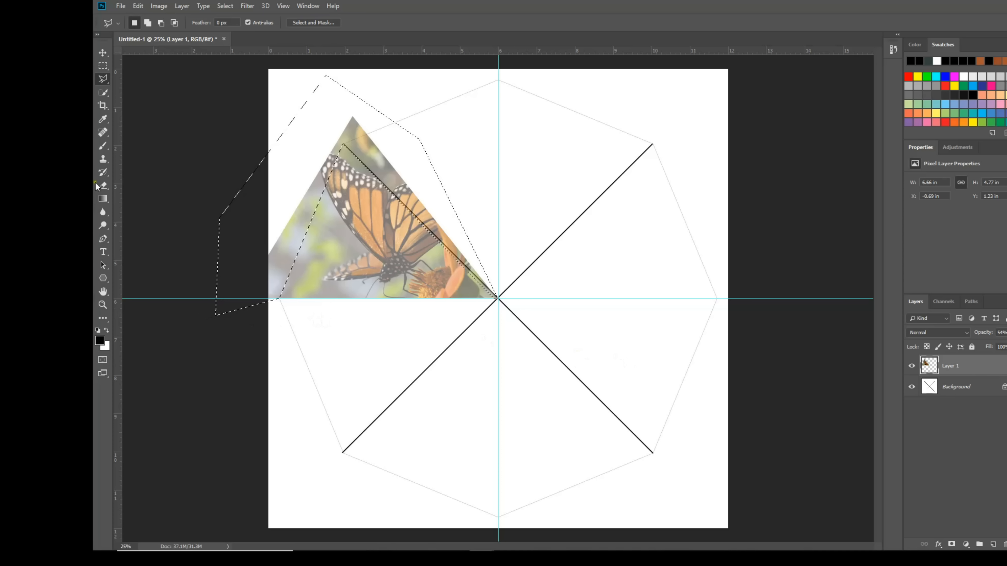
click(104, 187)
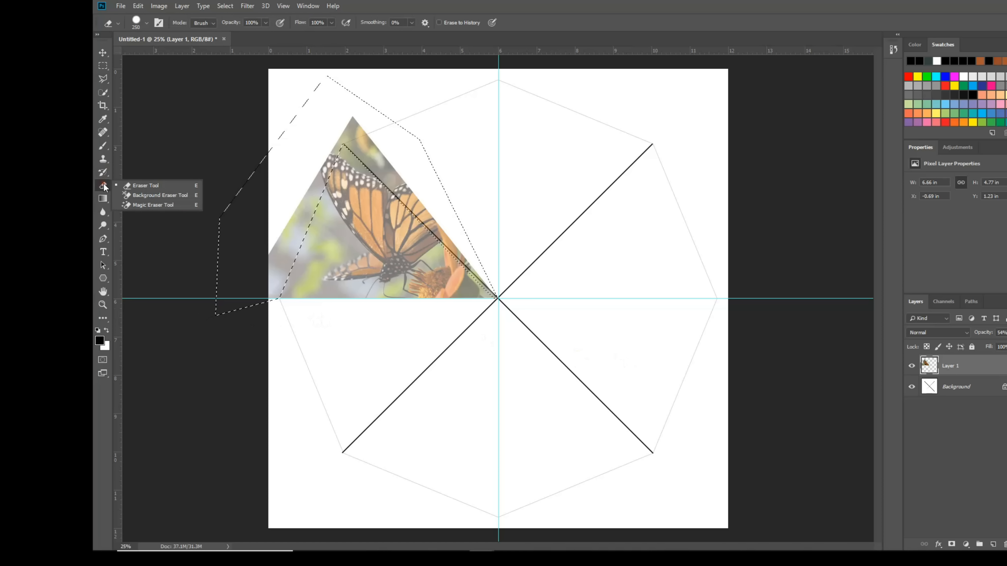
click(134, 185)
mouse_move(307, 218)
mouse_down()
mouse_move(268, 301)
mouse_move(290, 175)
mouse_move(250, 288)
mouse_move(326, 134)
mouse_move(408, 219)
mouse_move(350, 136)
mouse_move(378, 144)
mouse_move(449, 240)
mouse_move(392, 171)
mouse_move(419, 215)
mouse_move(498, 301)
mouse_move(483, 276)
mouse_up()
drag(545, 174, 600, 176)
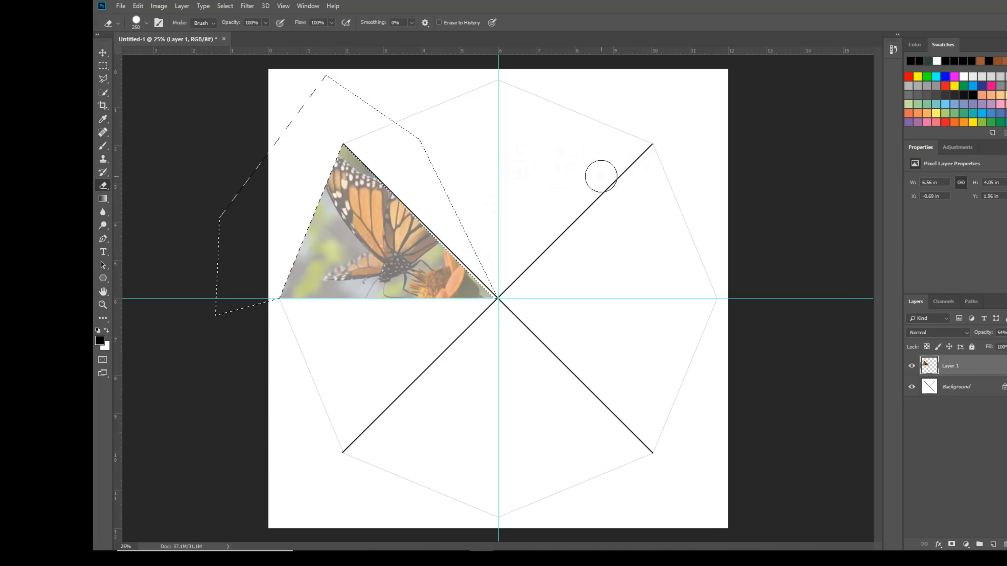
key(ctrl+d)
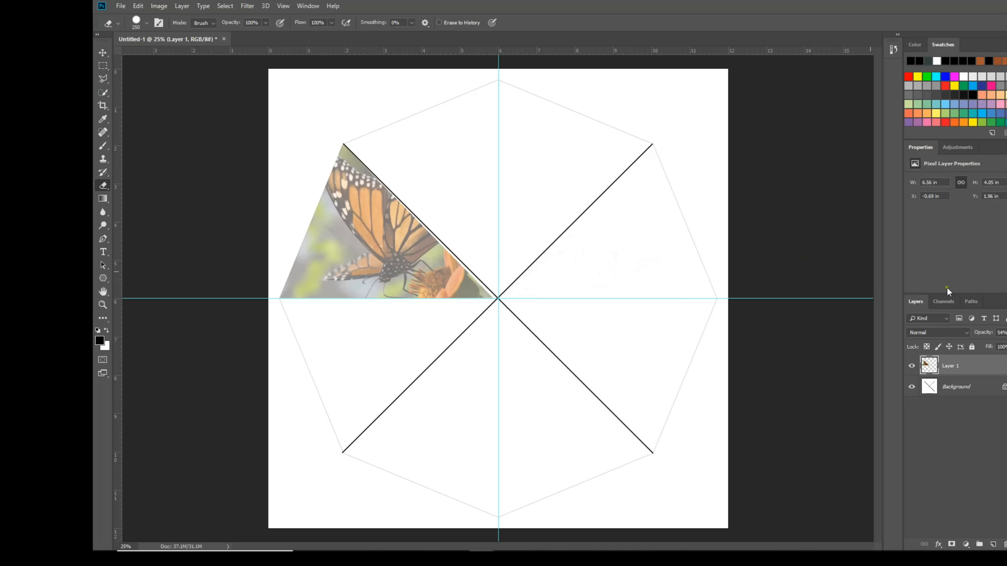
Step: Set the butterfly layer's opacity to 100% and merge it down into the Background
click(1006, 333)
drag(1002, 345, 1006, 344)
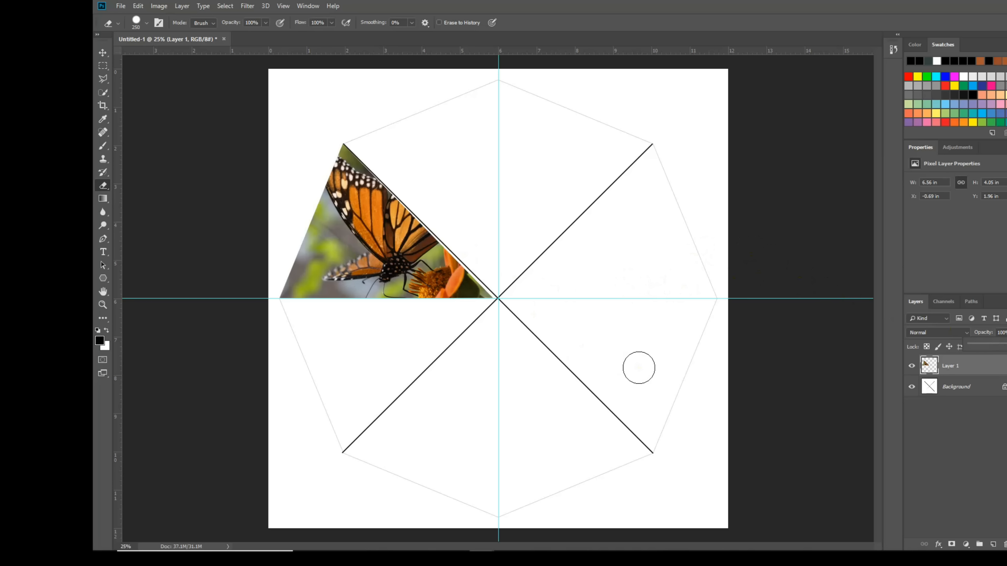
key(ctrl+e)
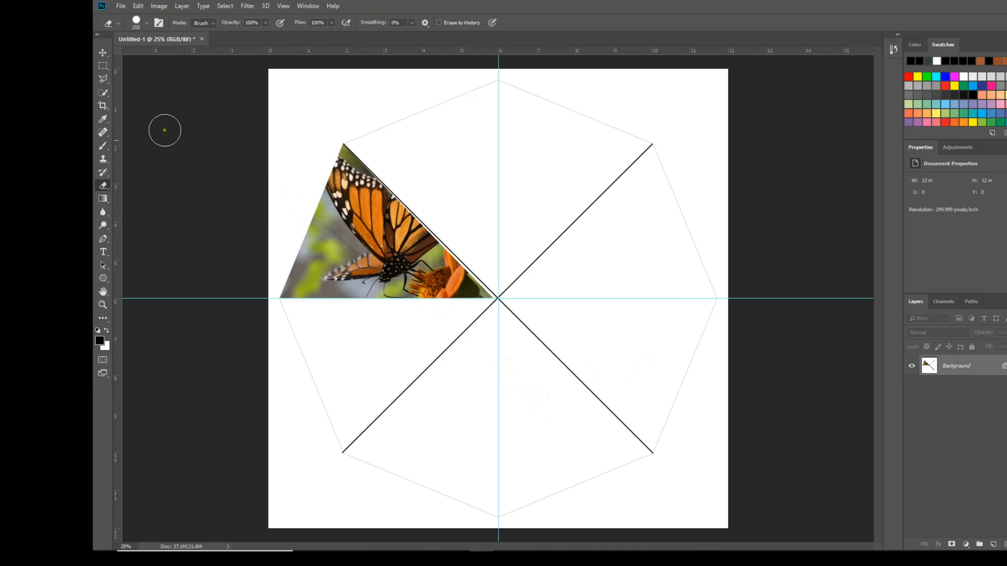
Step: Select the whole butterfly wedge up to its outer tip with the Quick Selection Tool
click(103, 94)
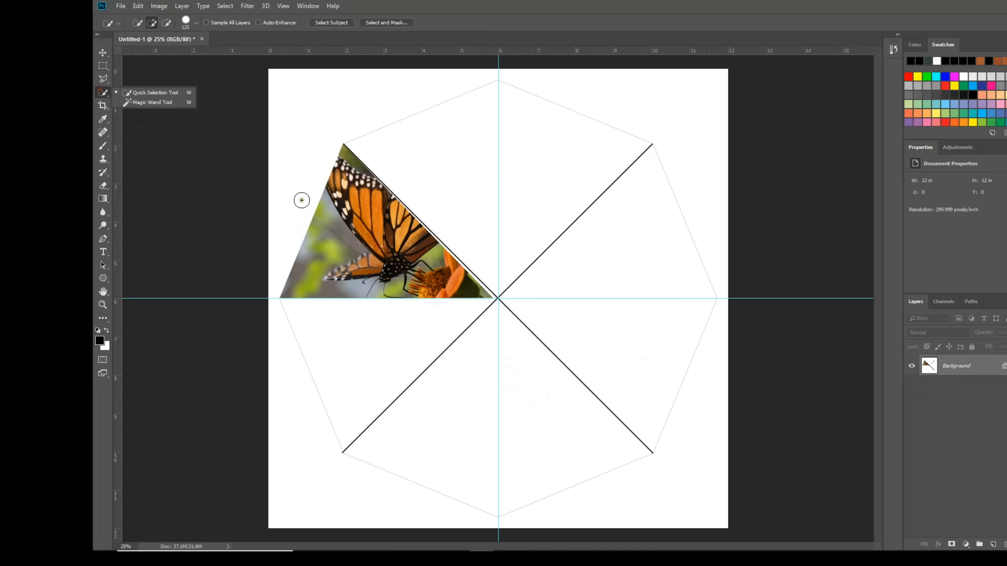
mouse_move(328, 296)
mouse_down()
mouse_move(376, 279)
mouse_move(468, 283)
mouse_move(417, 272)
mouse_move(371, 232)
mouse_move(348, 169)
mouse_move(411, 232)
mouse_move(369, 201)
mouse_move(396, 209)
mouse_move(360, 233)
mouse_move(437, 266)
mouse_up()
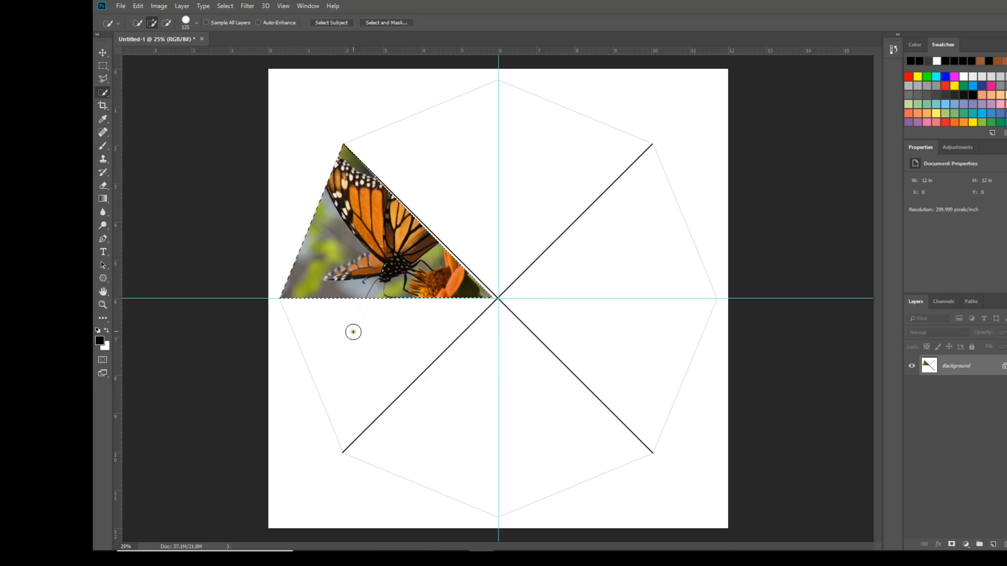
drag(344, 171, 345, 163)
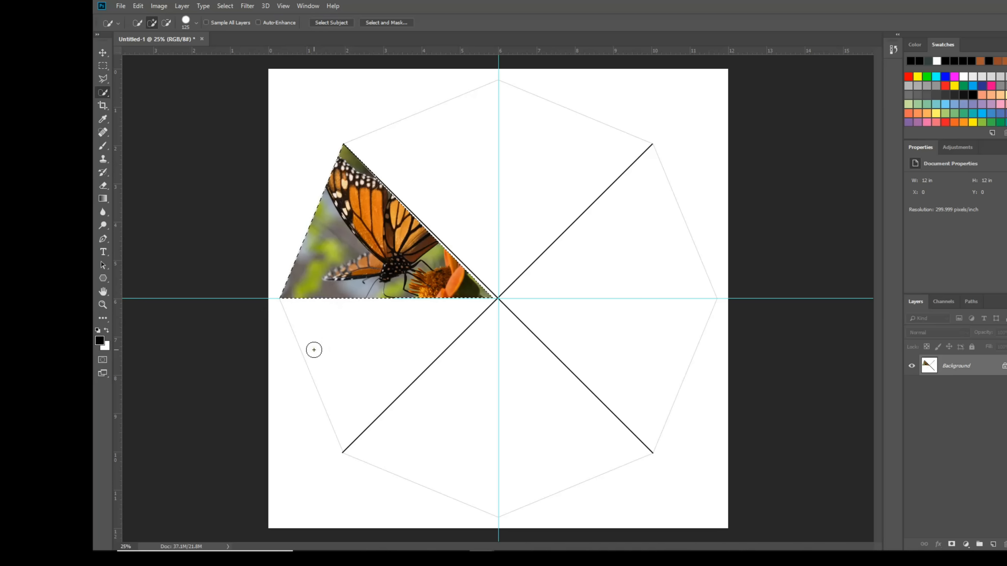
Step: Copy the selected butterfly wedge to a new layer and rotate it about 46° clockwise into the adjacent octagon section
key(ctrl+j)
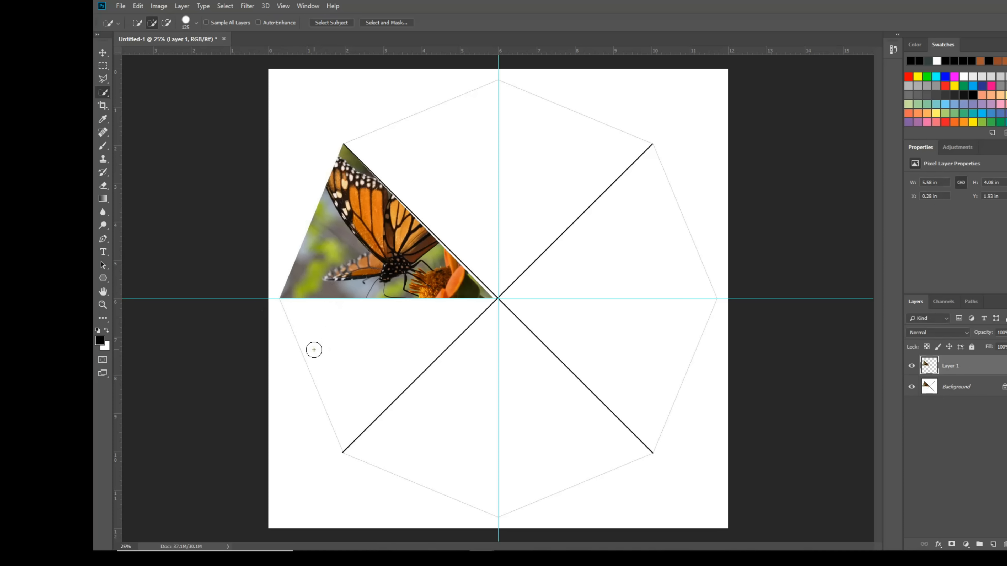
key(ctrl+t)
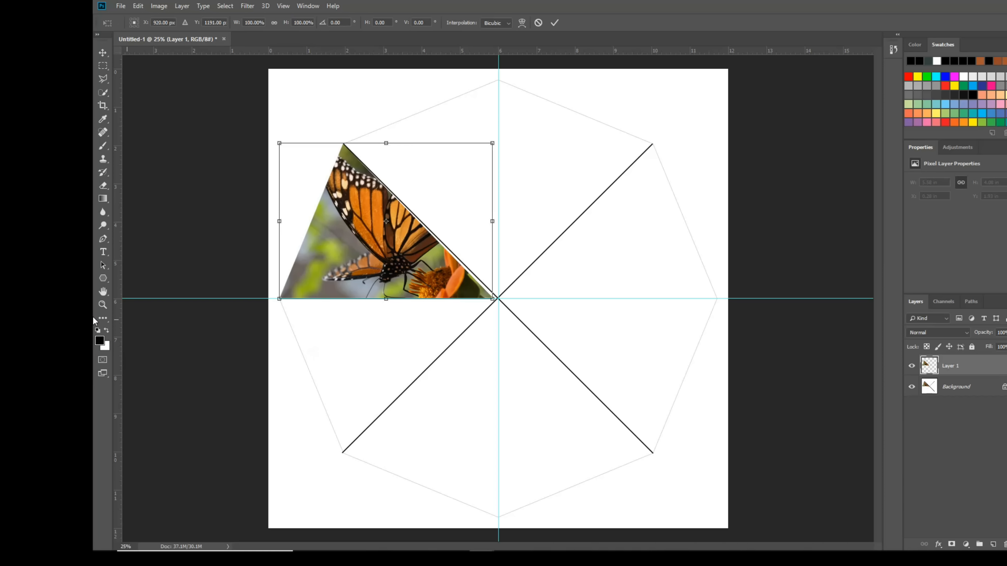
drag(340, 253, 391, 163)
drag(562, 218, 487, 329)
drag(426, 101, 454, 143)
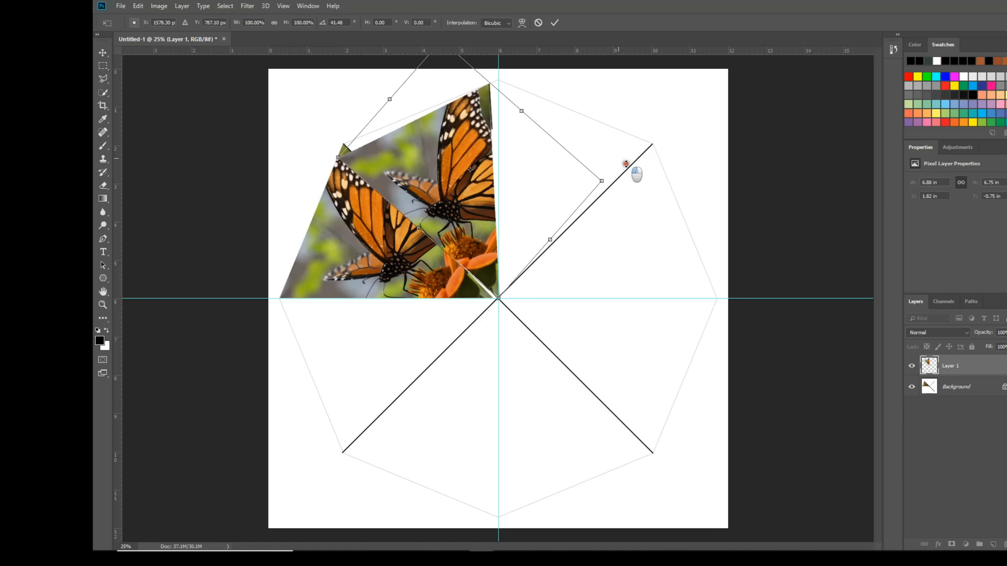
drag(632, 164, 635, 173)
drag(453, 200, 462, 195)
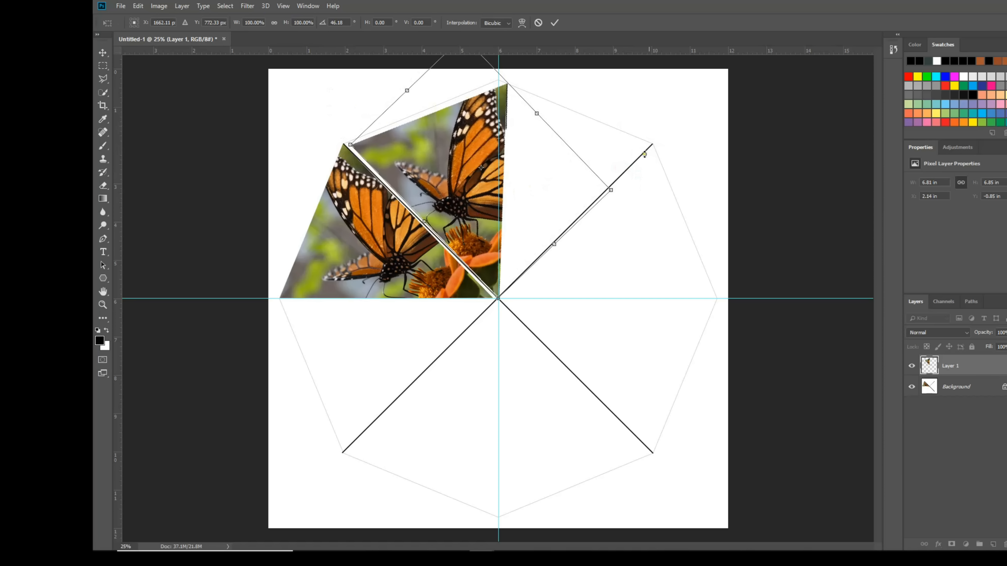
Step: Fine-fit the copied wedge against the vertical guide at about 44.67° rotation and 101.47% scale, then merge it into the Background
mouse_move(532, 188)
mouse_down()
mouse_move(531, 174)
mouse_move(532, 188)
mouse_up()
drag(633, 191, 645, 198)
drag(501, 204, 489, 203)
drag(555, 135, 554, 137)
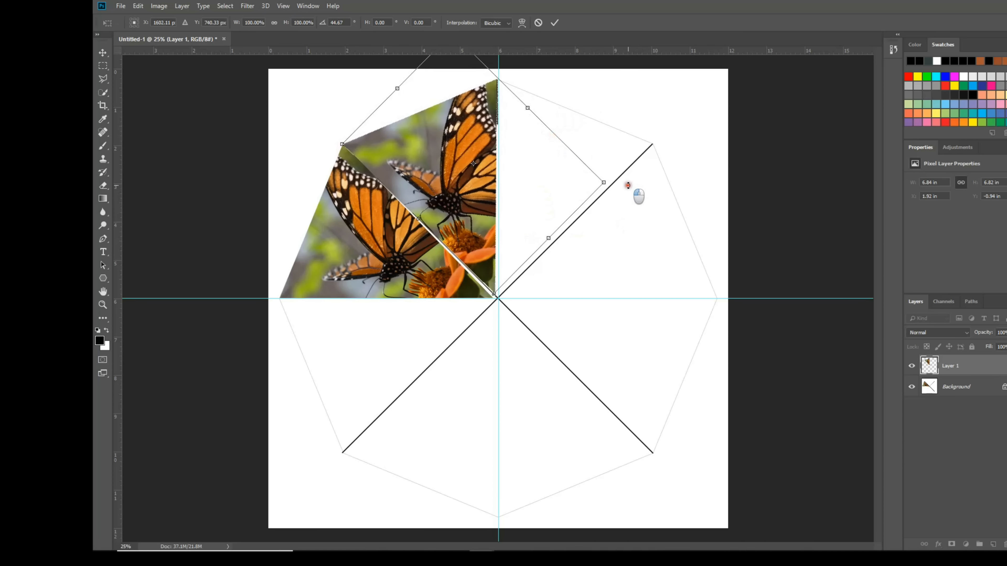
drag(602, 183, 607, 183)
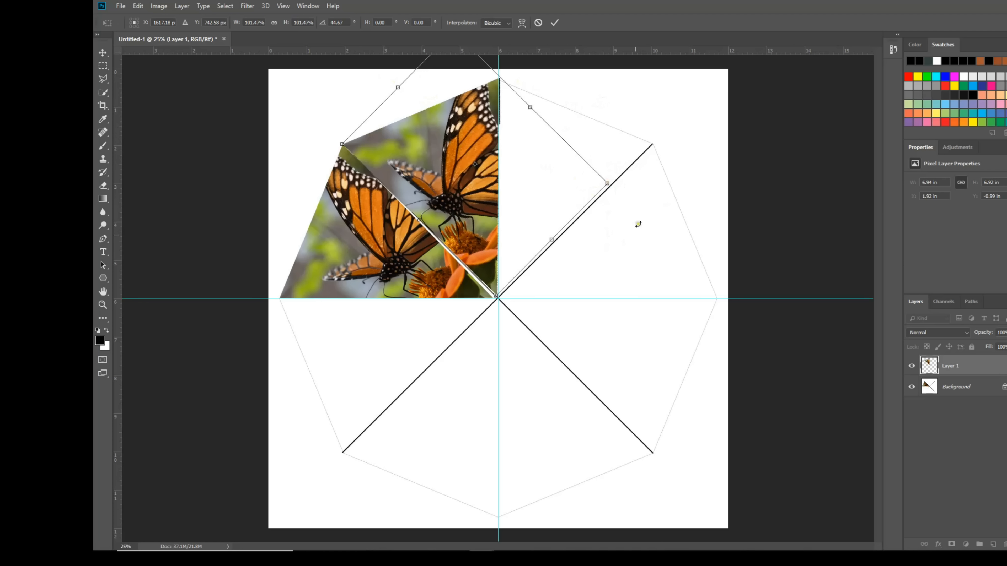
click(555, 23)
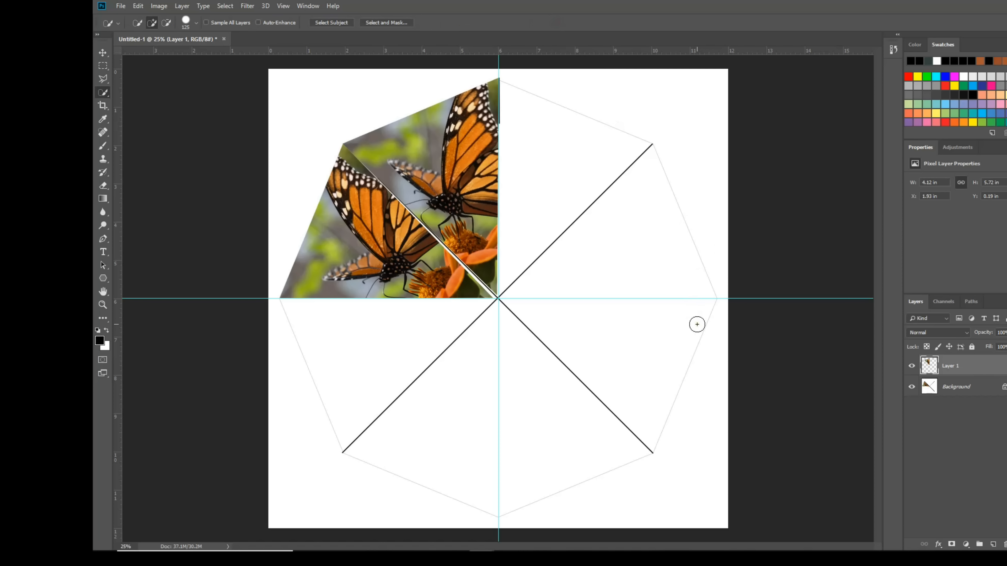
key(ctrl+e)
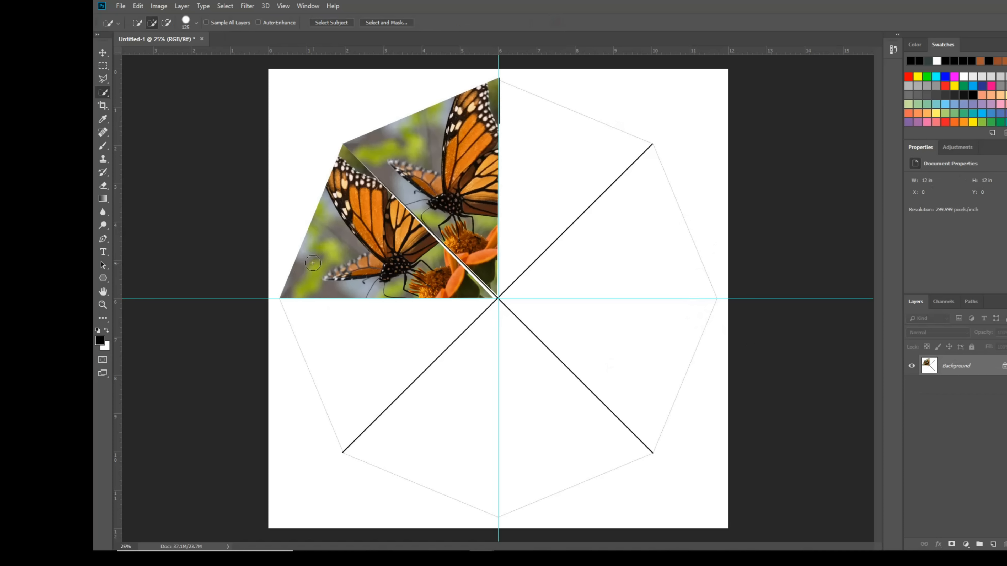
Step: Select both butterfly wedges with the Quick Selection Tool and copy them to a new layer
mouse_move(312, 274)
mouse_down()
mouse_move(398, 147)
mouse_move(351, 195)
mouse_move(347, 220)
mouse_move(357, 158)
mouse_move(339, 207)
mouse_move(347, 160)
mouse_move(344, 208)
mouse_move(361, 229)
mouse_move(405, 221)
mouse_move(395, 224)
mouse_move(421, 183)
mouse_move(409, 186)
mouse_move(467, 116)
mouse_move(455, 113)
mouse_move(488, 96)
mouse_move(481, 129)
mouse_up()
mouse_move(474, 168)
mouse_down()
mouse_move(488, 238)
mouse_move(498, 194)
mouse_move(468, 283)
mouse_move(435, 262)
mouse_move(460, 274)
mouse_move(388, 275)
mouse_move(377, 226)
mouse_up()
key(ctrl+j)
Step: Mirror the two-wedge copy horizontally across the vertical guide to about -98.38% width, and merge it into the Background
key(ctrl+t)
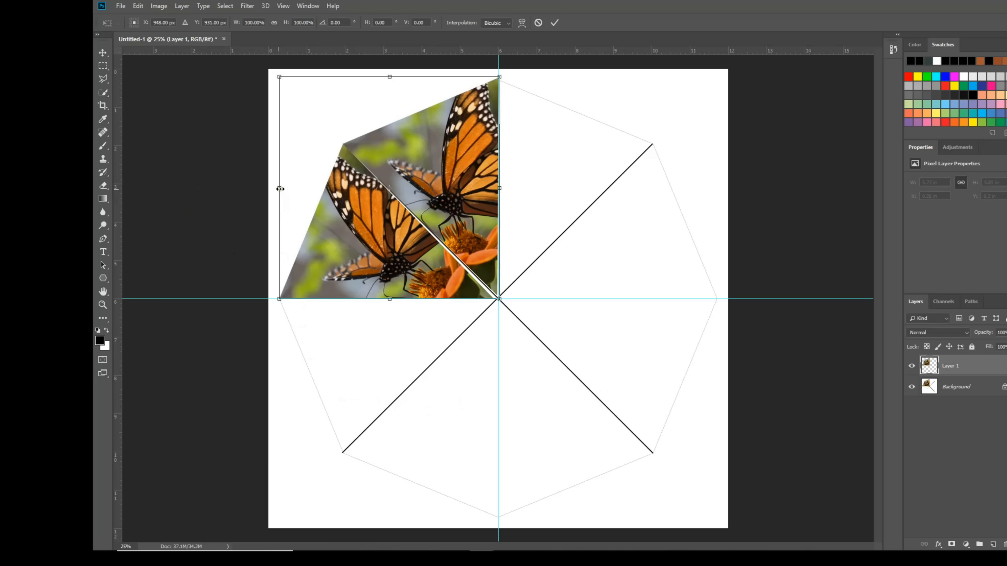
drag(281, 189, 719, 214)
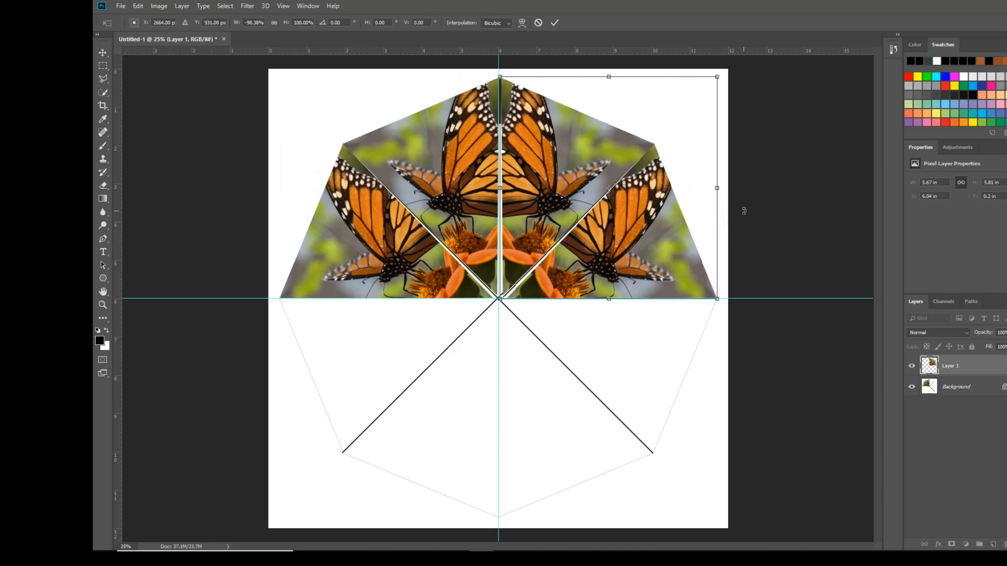
key(w)
click(556, 23)
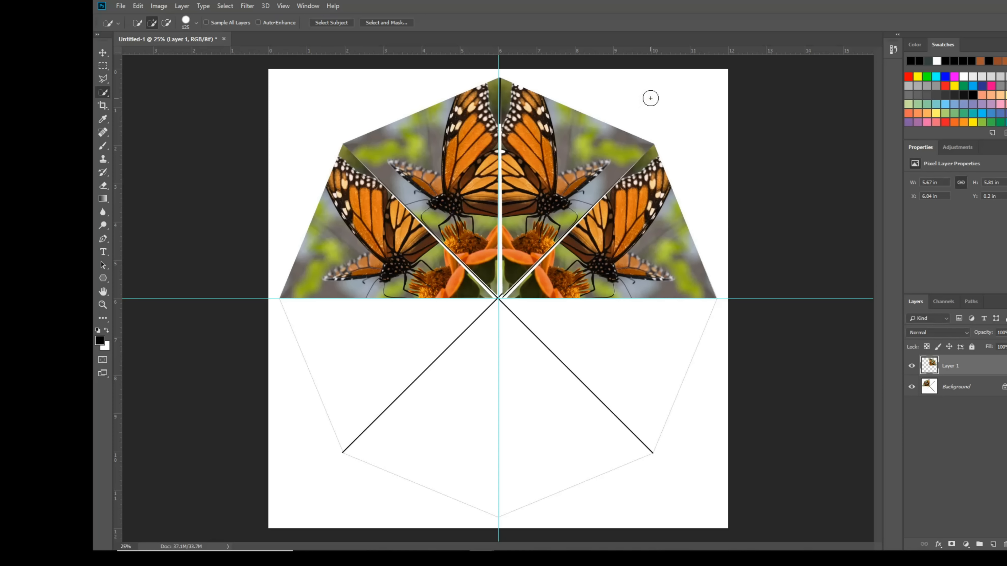
key(ctrl+e)
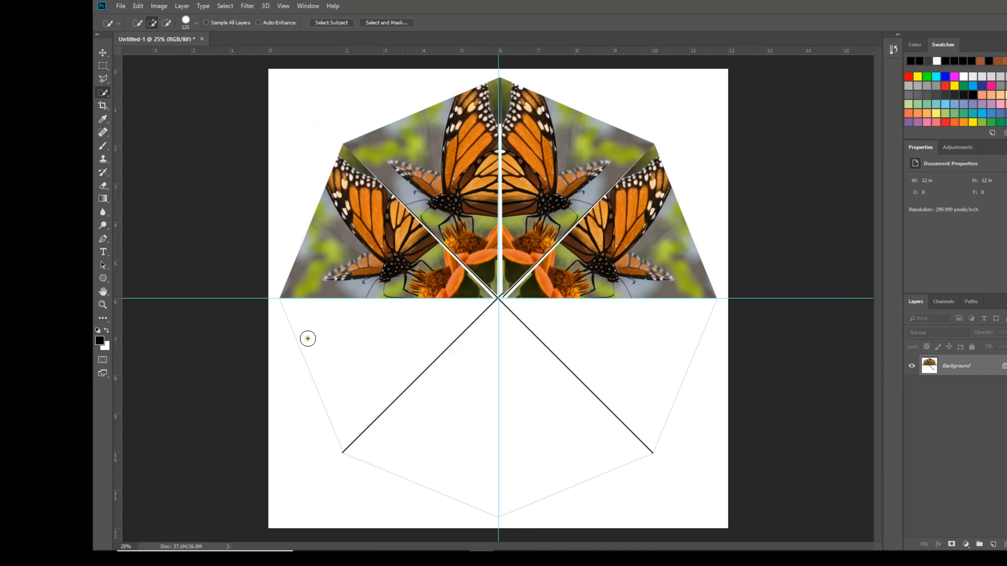
Step: Copy the upper half of the octagon to a new layer and mirror it vertically across the horizontal guide to about -98.62% height
mouse_move(318, 265)
mouse_down()
mouse_move(397, 161)
mouse_move(499, 113)
mouse_move(627, 180)
mouse_move(541, 268)
mouse_move(346, 235)
mouse_move(526, 267)
mouse_move(379, 276)
mouse_move(420, 285)
mouse_move(611, 272)
mouse_move(620, 196)
mouse_move(552, 136)
mouse_move(567, 141)
mouse_move(345, 192)
mouse_move(342, 176)
mouse_move(460, 113)
mouse_up()
key(ctrl+j)
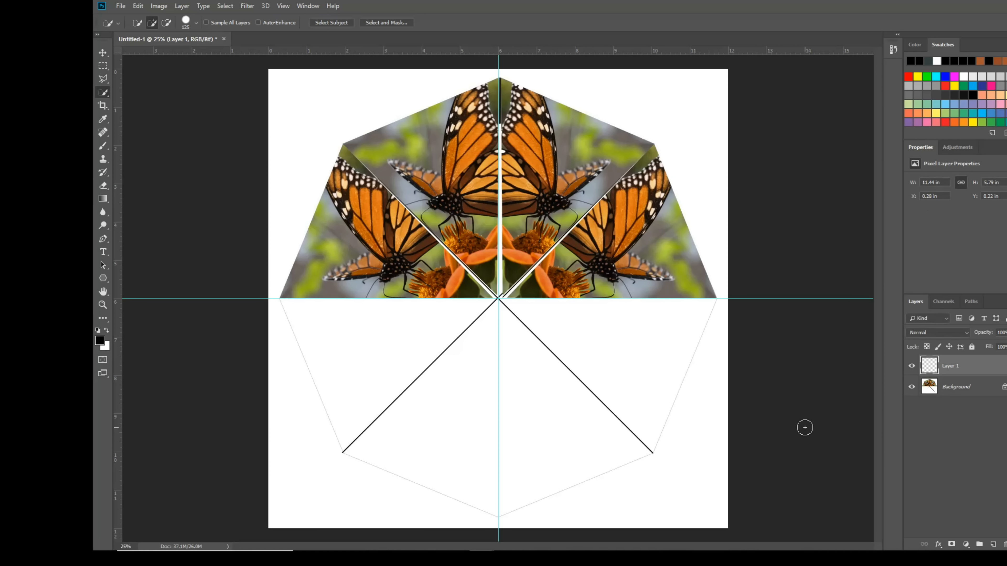
key(ctrl+t)
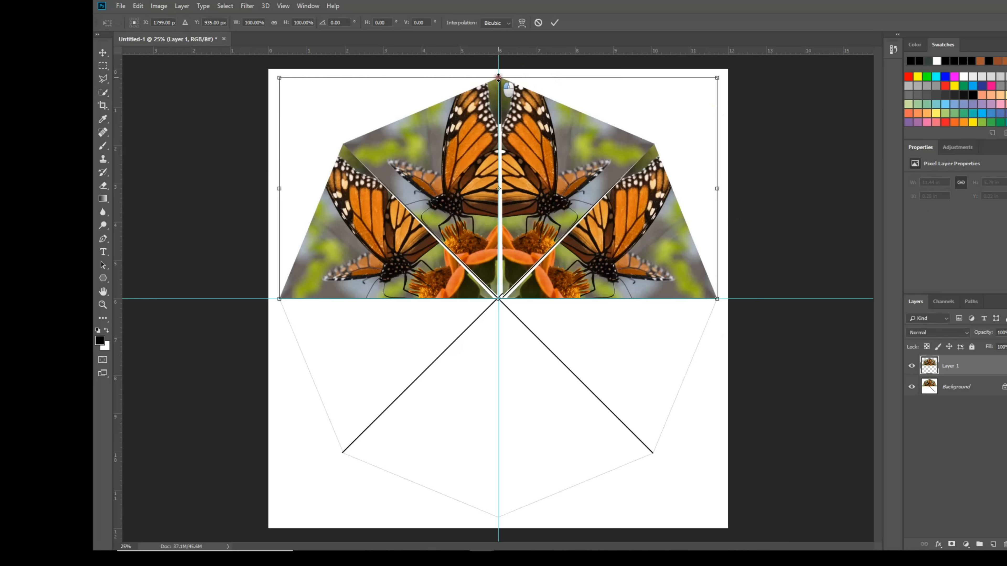
drag(498, 78, 496, 518)
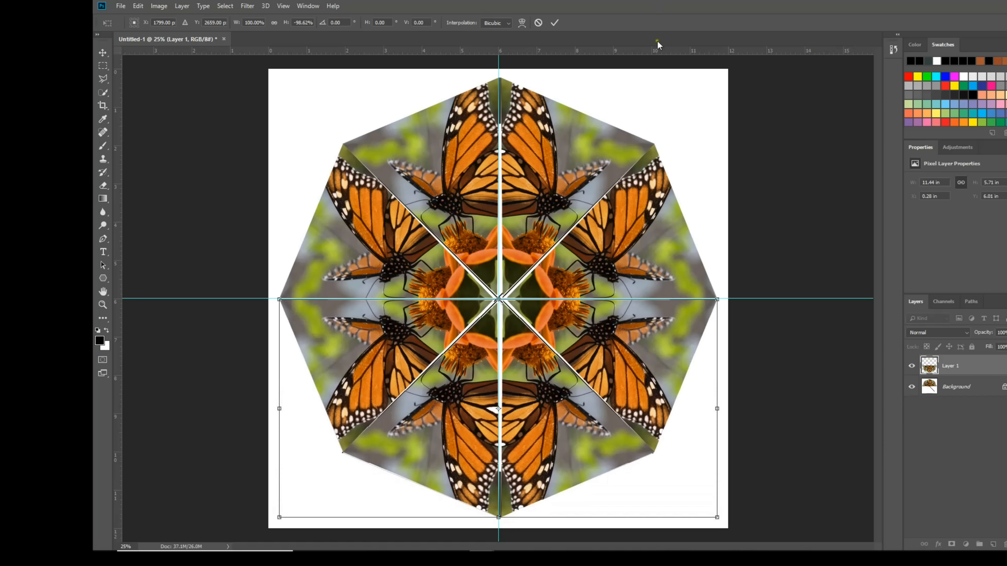
click(554, 23)
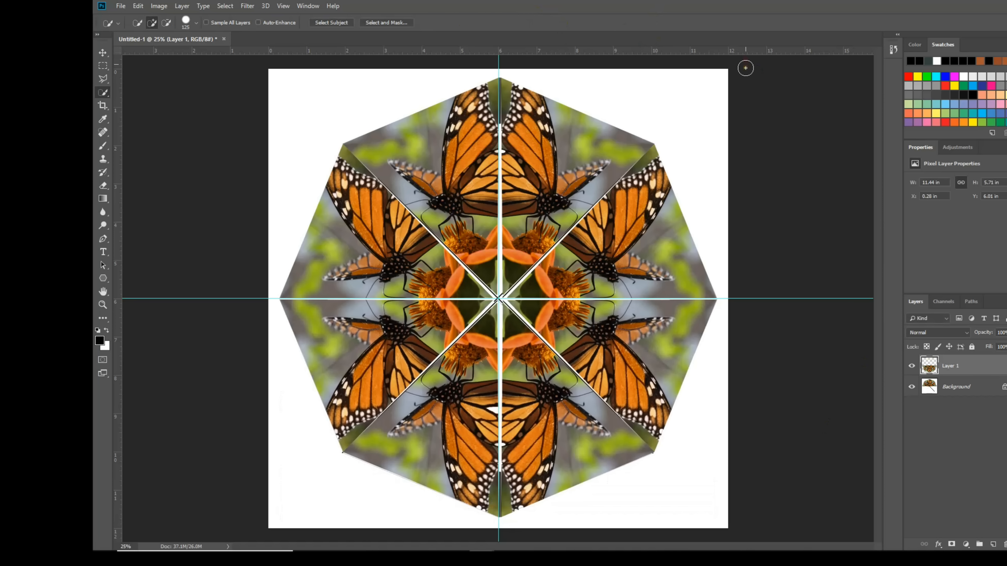